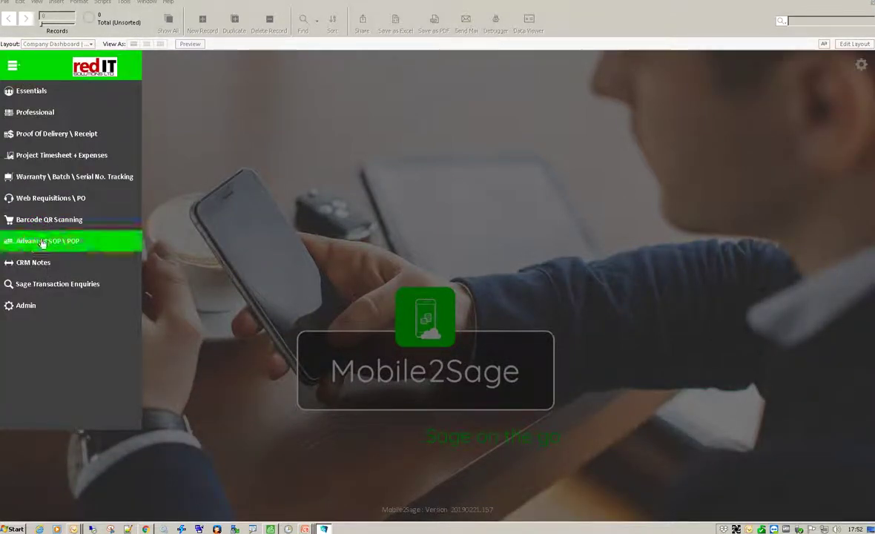
Start a new BOM from the Multi Supplier BOM list and change its description to BOM19 for PROJ001.
{"action": "left_click", "coordinate": [46, 241]}
{"action": "left_click", "coordinate": [49, 308]}
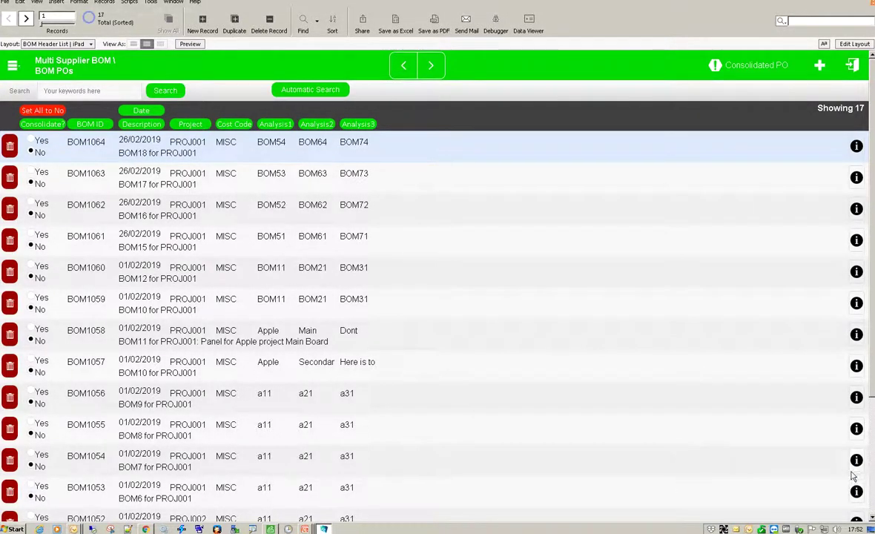
{"action": "left_click", "coordinate": [753, 66]}
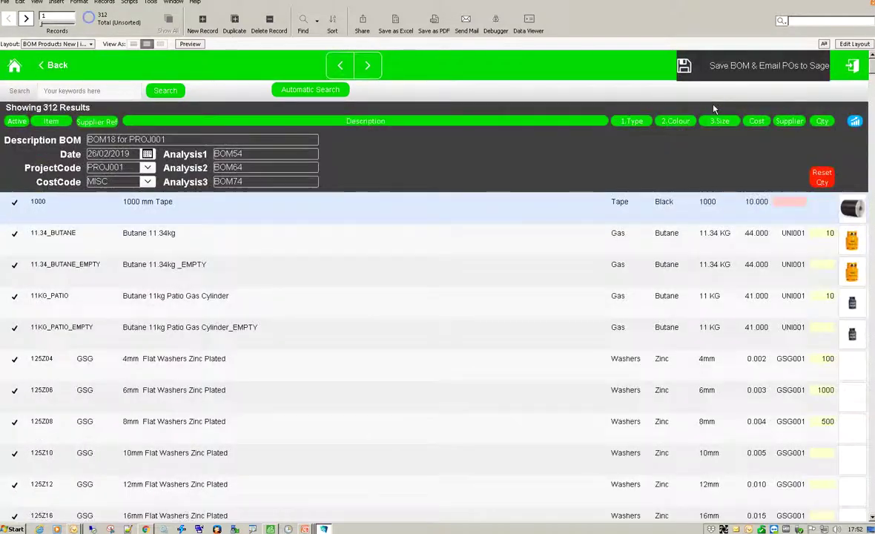
{"action": "left_click", "coordinate": [109, 140]}
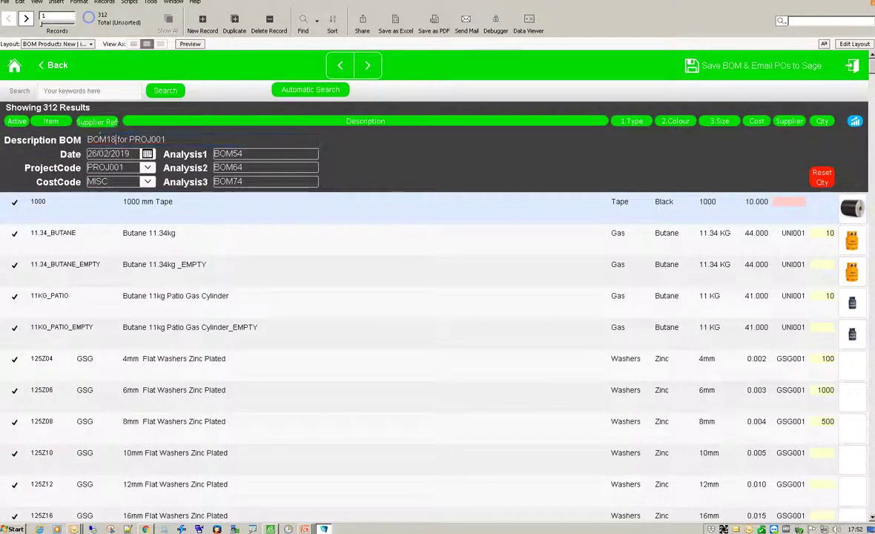
{"action": "key", "text": "BackSpace"}
{"action": "type", "text": "9"}
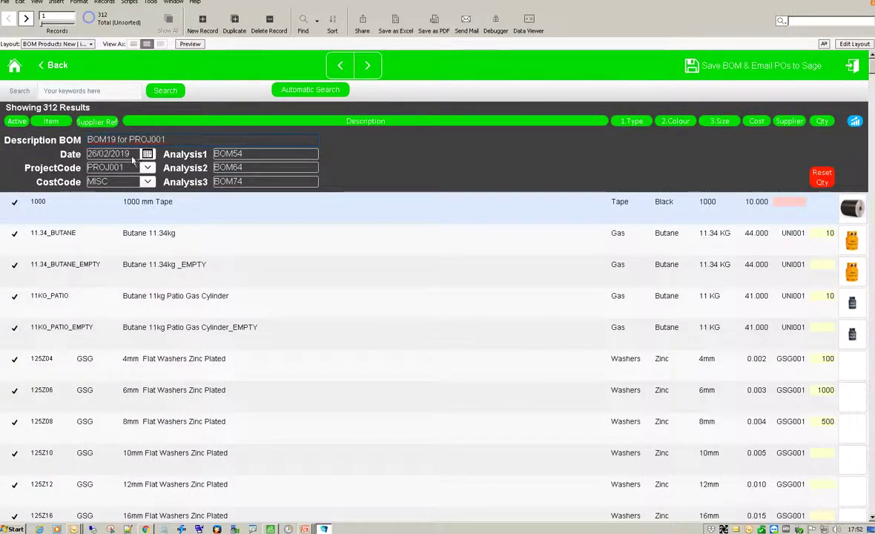
Set the BOM's Analysis1 to BOM55, Analysis2 to BOM65 and Analysis3 to BOM75.
{"action": "left_click", "coordinate": [248, 153]}
{"action": "key", "text": "BackSpace"}
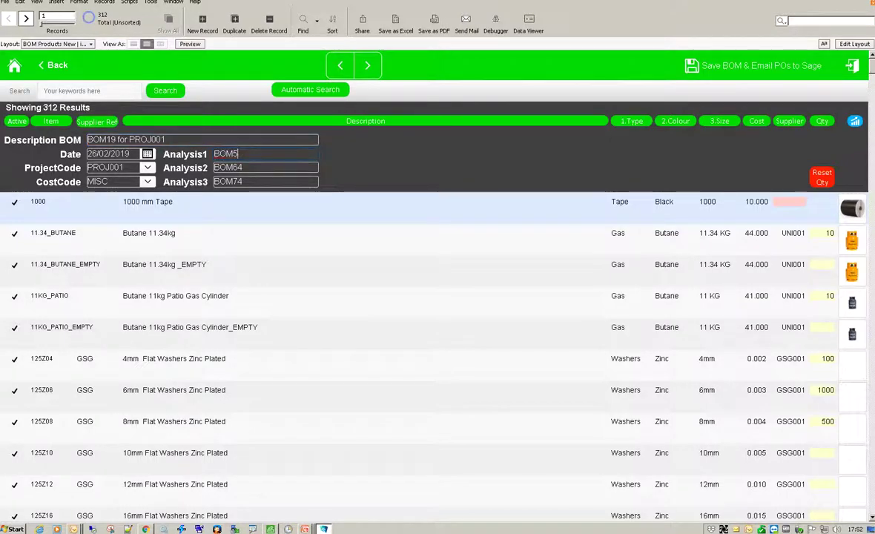
{"action": "left_click", "coordinate": [248, 170]}
{"action": "key", "text": "BackSpace"}
{"action": "type", "text": "5"}
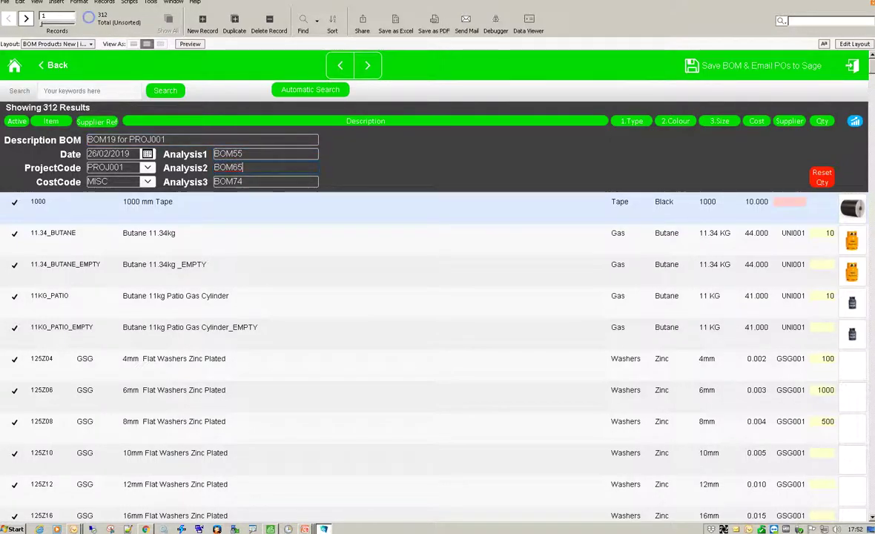
{"action": "left_click", "coordinate": [250, 184]}
{"action": "key", "text": "BackSpace"}
{"action": "type", "text": "5"}
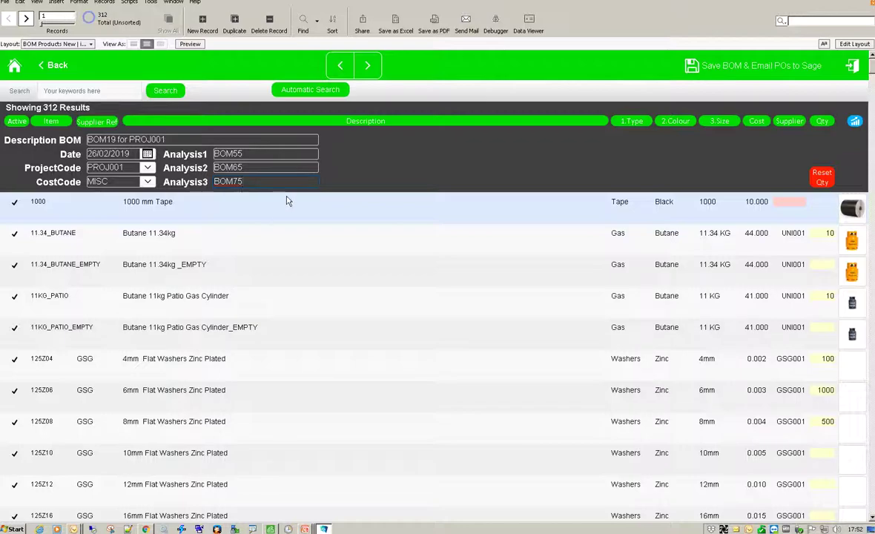
Sort the products by descending quantity, save the BOM with its POs to Sage and return to the BOM list.
{"action": "left_click", "coordinate": [822, 122]}
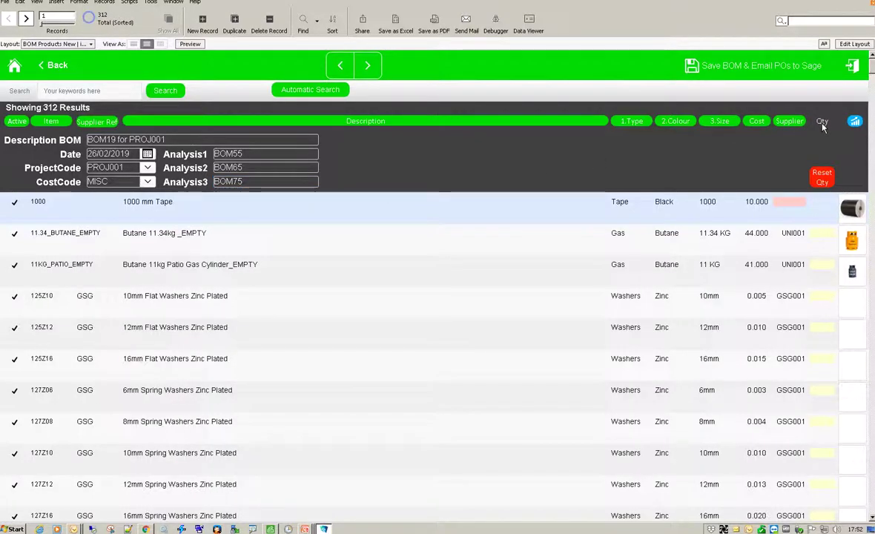
{"action": "left_click", "coordinate": [822, 123]}
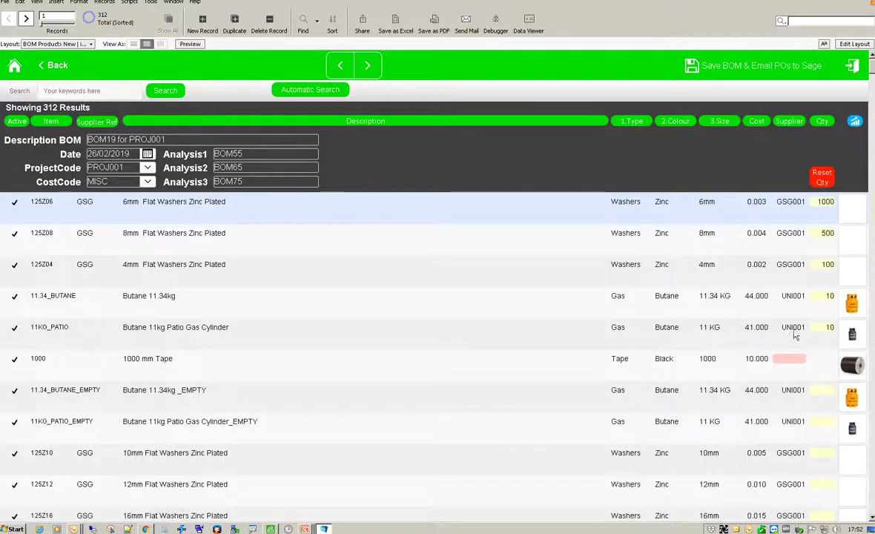
{"action": "left_click", "coordinate": [738, 69]}
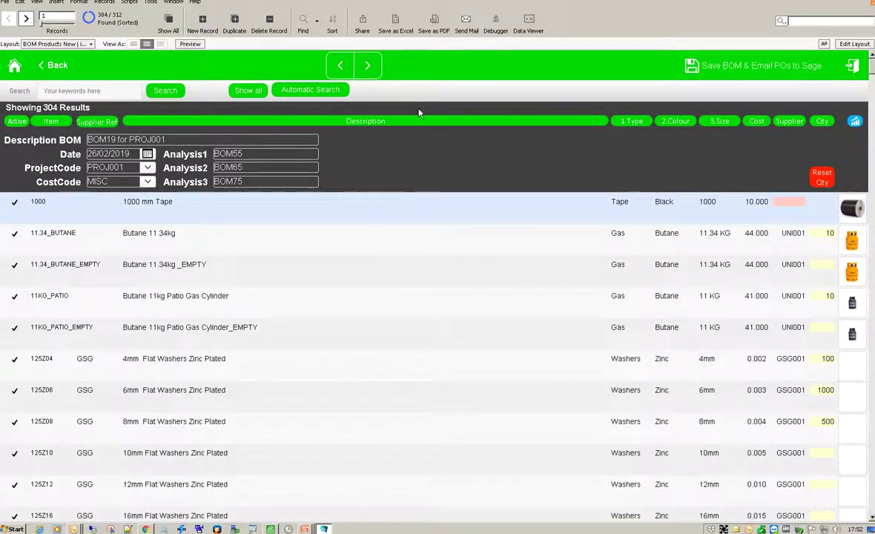
{"action": "left_click", "coordinate": [338, 66]}
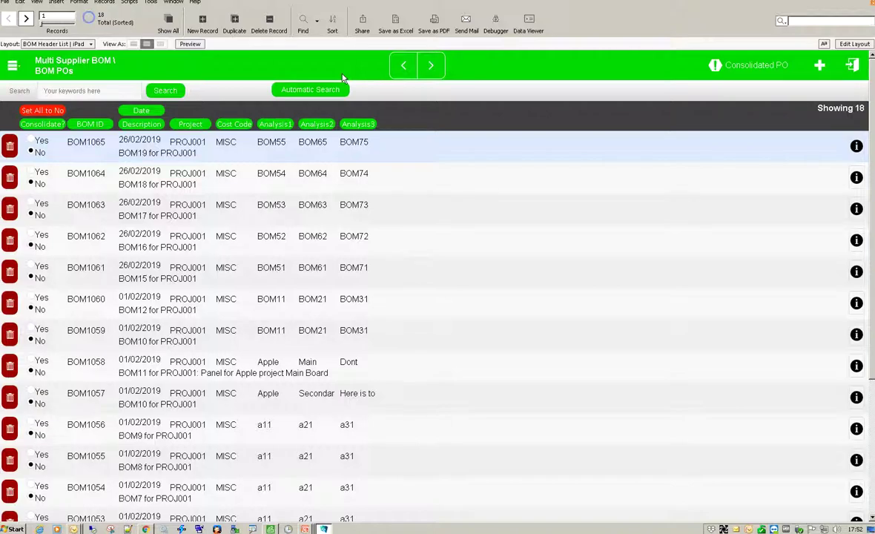
Start another new BOM and change its description to BOM20 for PROJ001.
{"action": "left_click", "coordinate": [820, 68]}
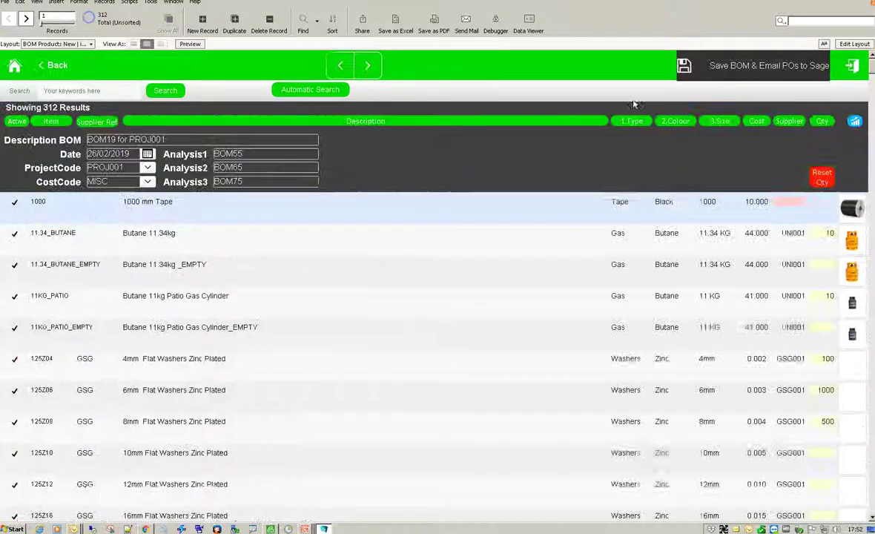
{"action": "left_click", "coordinate": [115, 141]}
{"action": "key", "text": "BackSpace"}
{"action": "key", "text": "BackSpace"}
{"action": "type", "text": "20"}
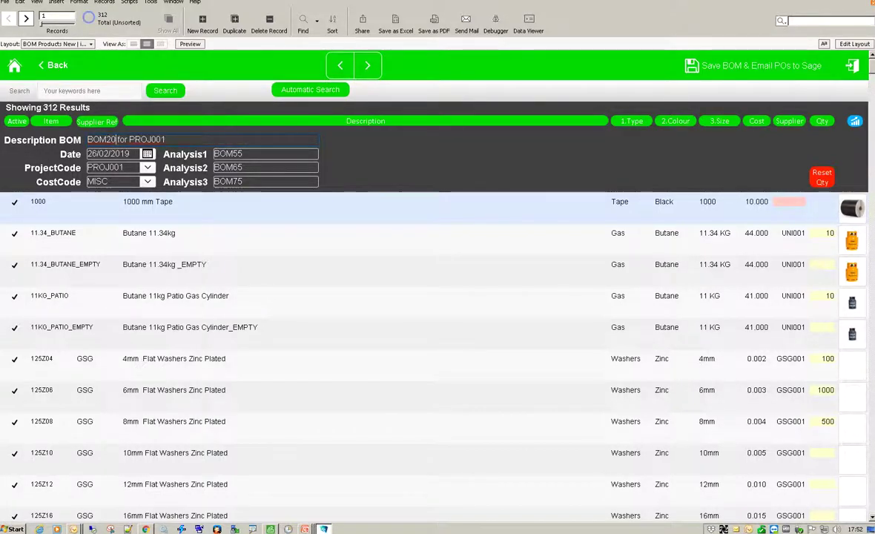
Set the new BOM's Analysis1 to BOM56, Analysis2 to BOM66 and Analysis3 to BOM76.
{"action": "left_click", "coordinate": [241, 154]}
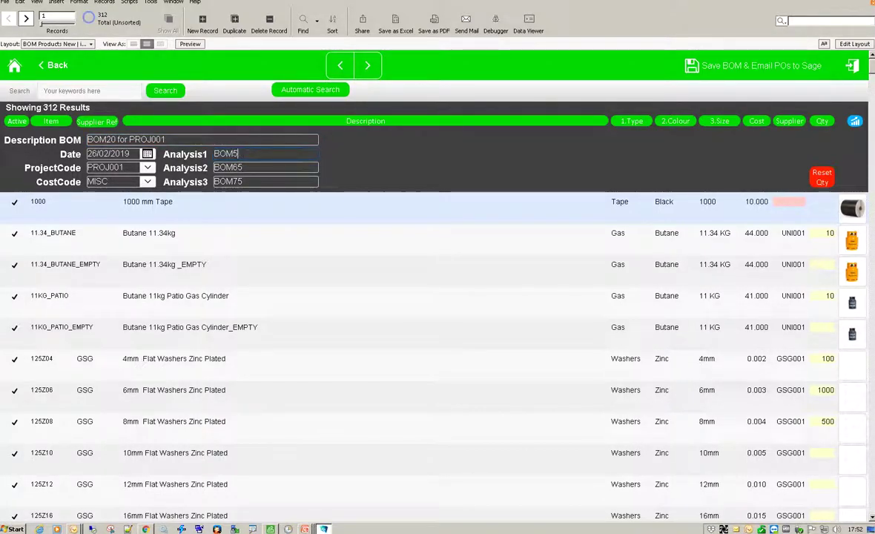
{"action": "left_click", "coordinate": [247, 169]}
{"action": "key", "text": "BackSpace"}
{"action": "type", "text": "6"}
{"action": "left_click", "coordinate": [247, 183]}
{"action": "key", "text": "BackSpace"}
{"action": "type", "text": "6"}
{"action": "left_click", "coordinate": [273, 170]}
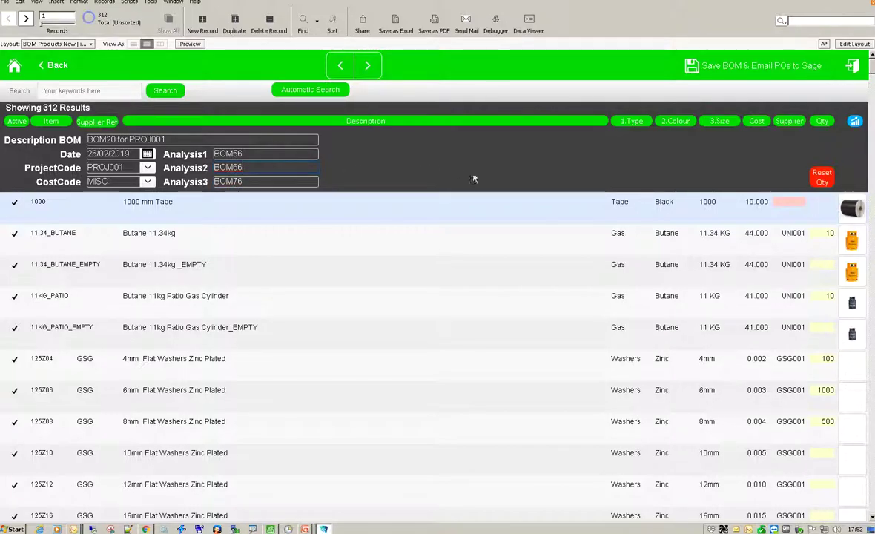
Sort the products by descending quantity and set the quantities of 11.34_BUTANE and 11KG_PATIO to 5.
{"action": "left_click", "coordinate": [822, 121]}
{"action": "left_click", "coordinate": [822, 121]}
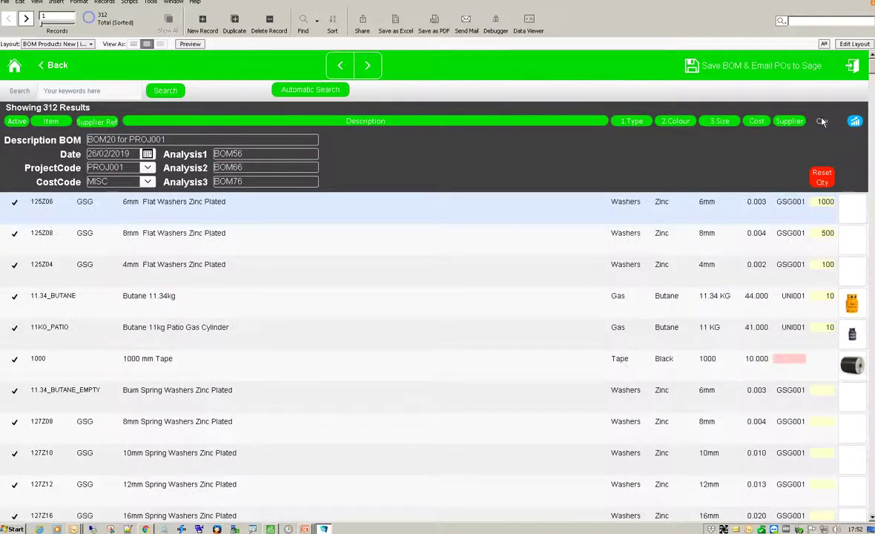
{"action": "left_click", "coordinate": [829, 297]}
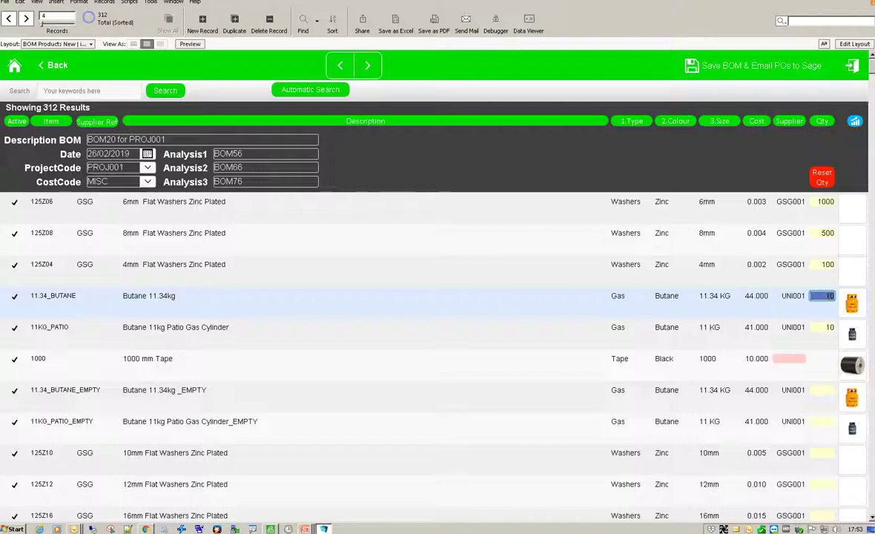
{"action": "type", "text": "5"}
{"action": "left_click", "coordinate": [828, 326]}
{"action": "type", "text": "5"}
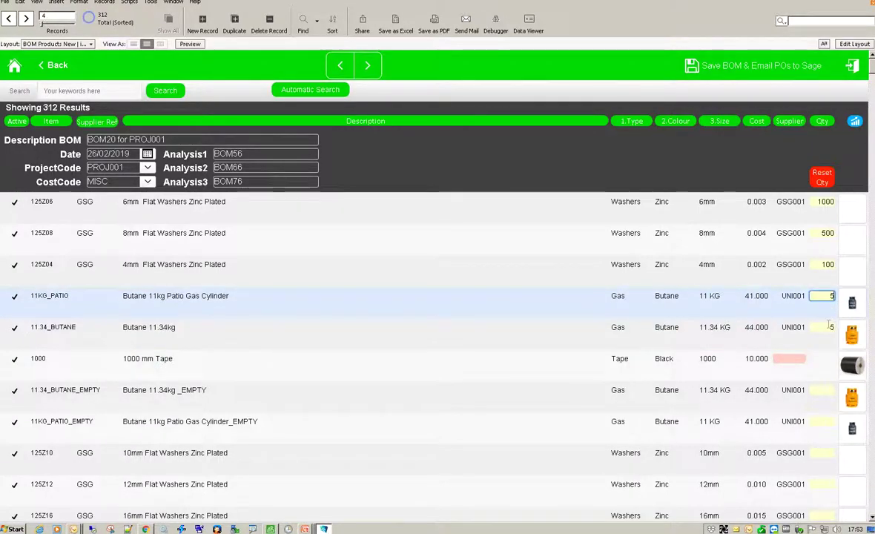
Clear the quantity of the 4mm flat washers (125Z04), save the BOM with its POs to Sage and return to the BOM list.
{"action": "left_click", "coordinate": [826, 266]}
{"action": "key", "text": "BackSpace"}
{"action": "left_click", "coordinate": [826, 234]}
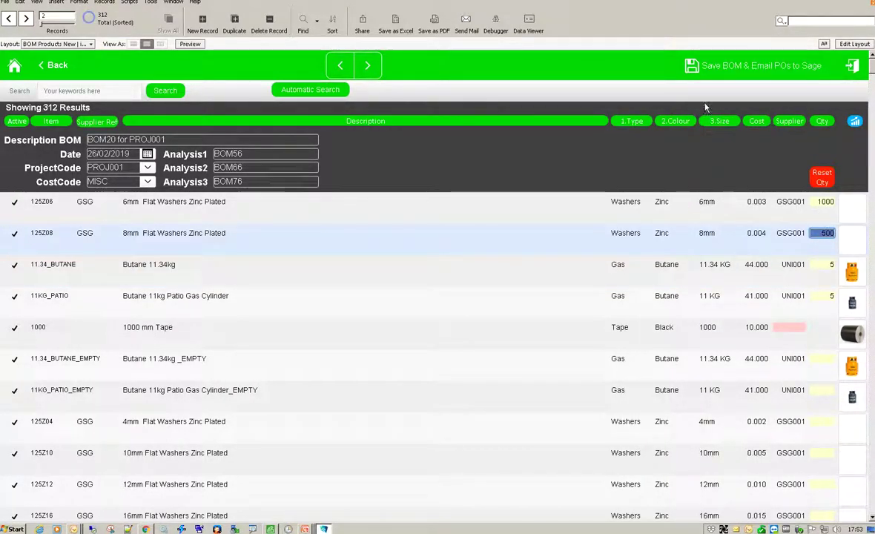
{"action": "left_click", "coordinate": [728, 77]}
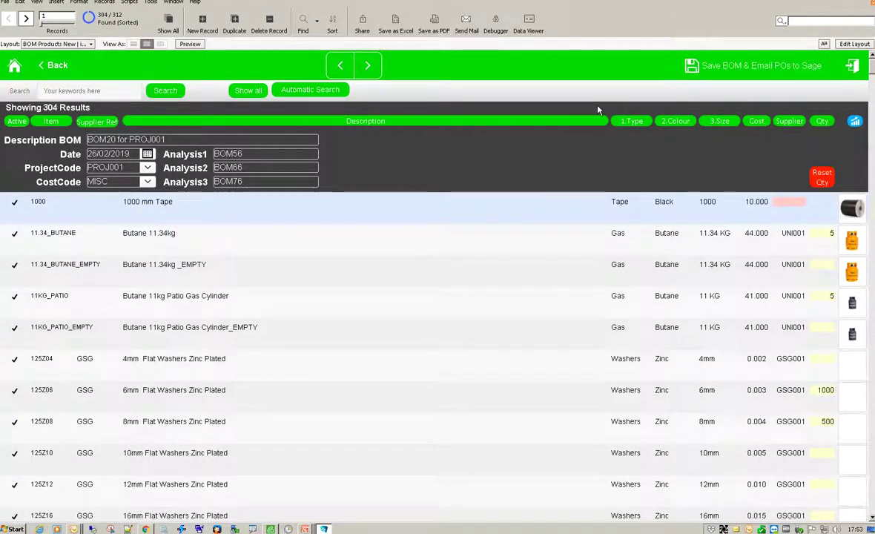
{"action": "left_click", "coordinate": [338, 67]}
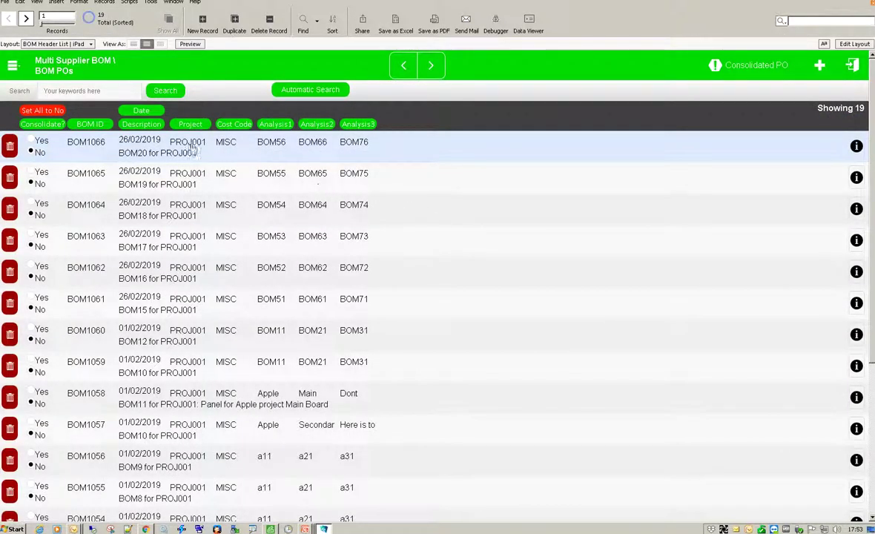
Sort the list by BOM ID, newest first, and review the product lines of BOM1066 and BOM1065.
{"action": "left_click", "coordinate": [98, 127]}
{"action": "left_click", "coordinate": [98, 128]}
{"action": "left_click", "coordinate": [857, 147]}
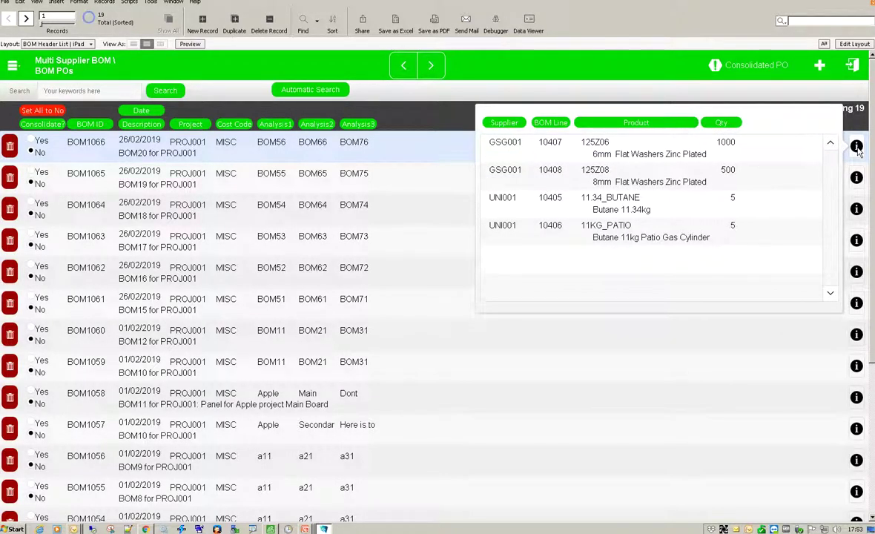
{"action": "left_click", "coordinate": [856, 148]}
{"action": "left_click", "coordinate": [857, 177]}
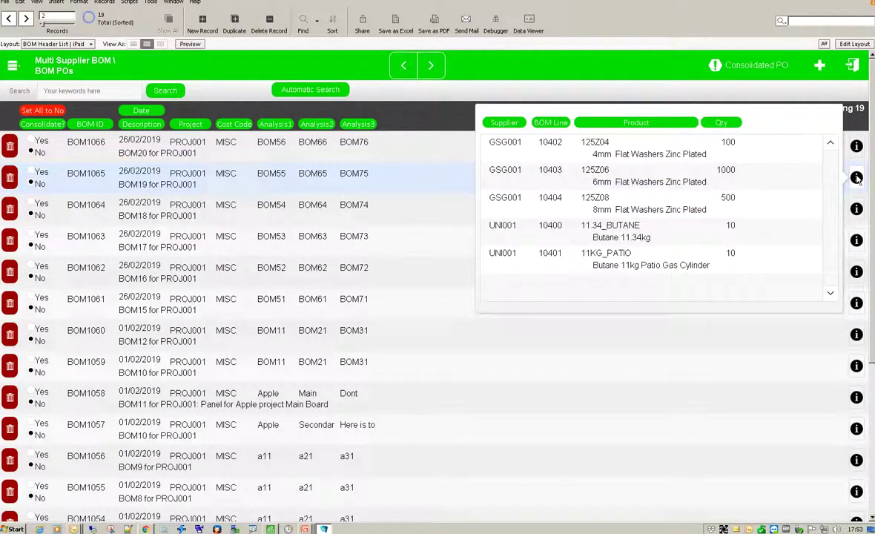
{"action": "left_click", "coordinate": [856, 177]}
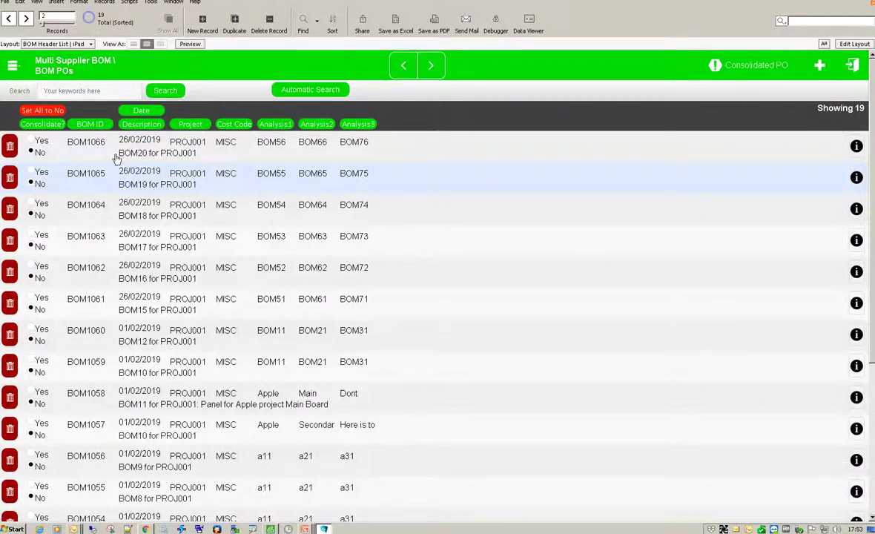
Mark BOM1066 and BOM1065 for consolidation and email their consolidated PO to accounts.
{"action": "left_click", "coordinate": [31, 139]}
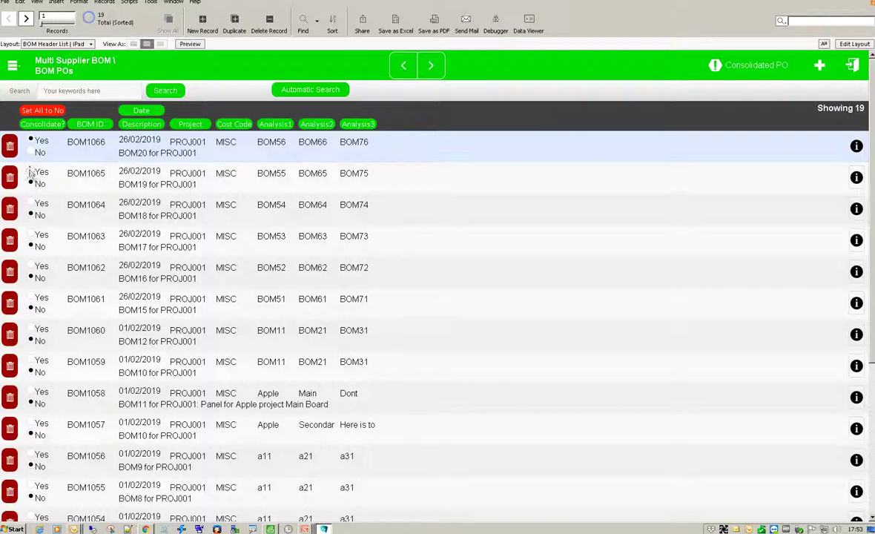
{"action": "left_click", "coordinate": [31, 171]}
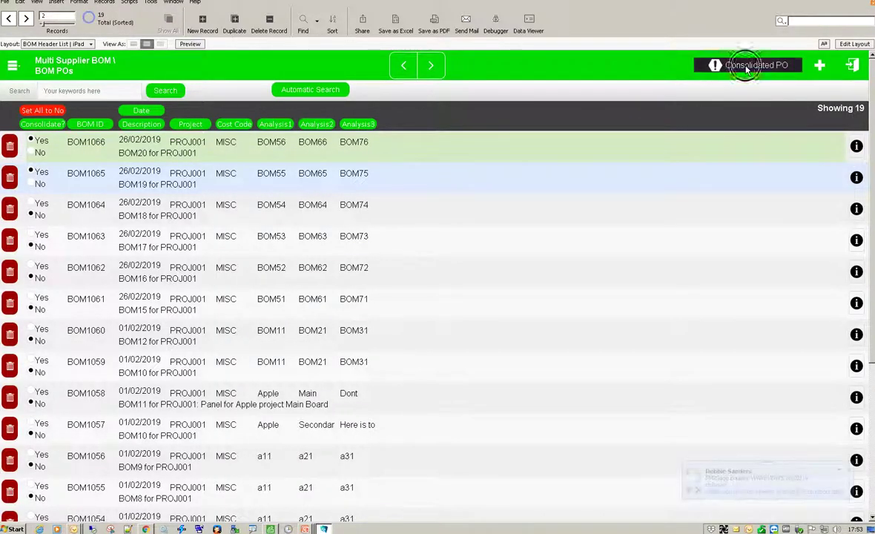
{"action": "left_click", "coordinate": [742, 65]}
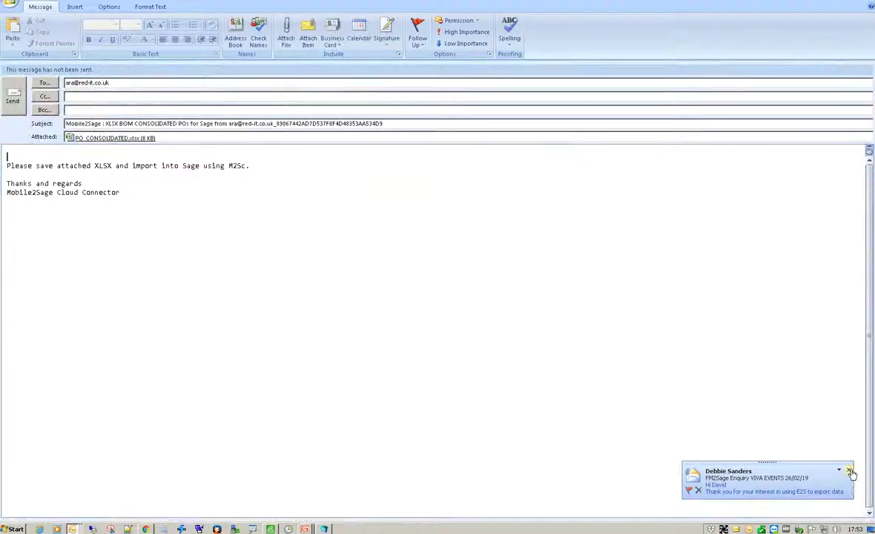
{"action": "left_click", "coordinate": [13, 99]}
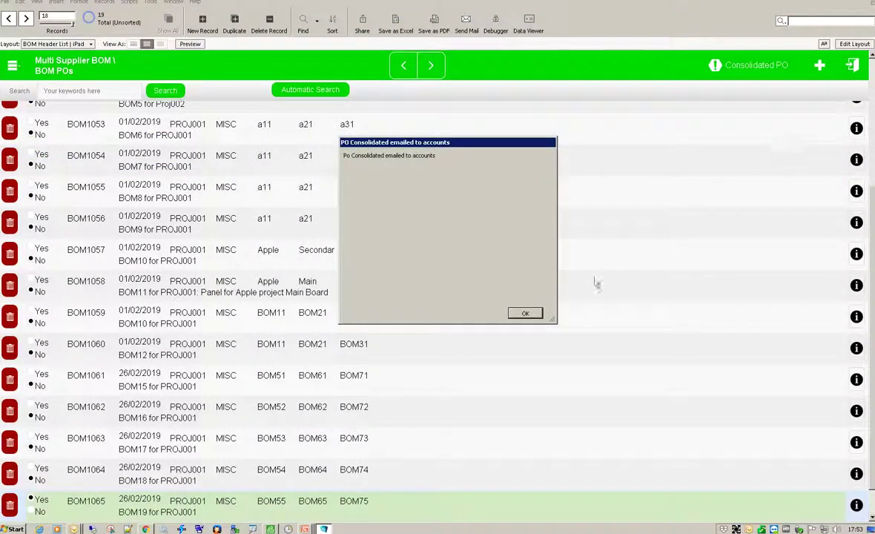
{"action": "left_click", "coordinate": [521, 313]}
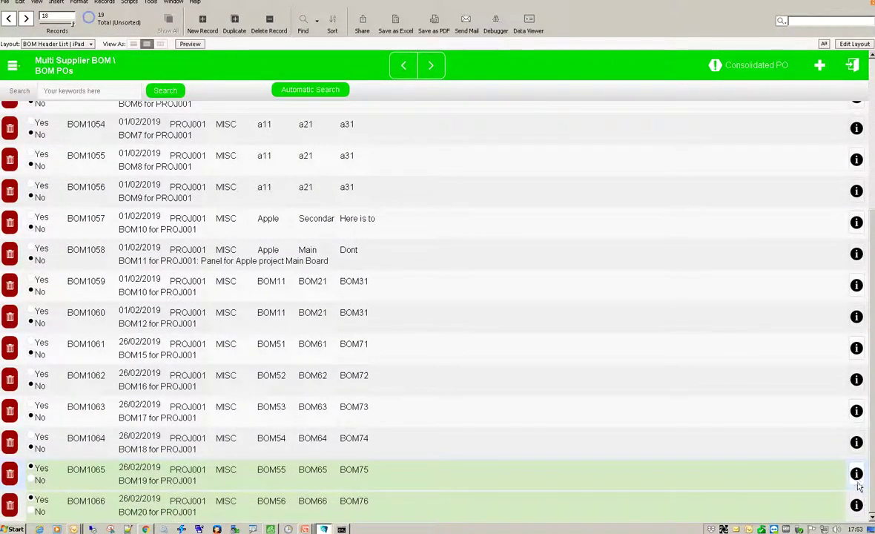
Compare the suppliers, products and quantities of the two consolidated BOMs, BOM1065 and BOM1066.
{"action": "left_click", "coordinate": [857, 474]}
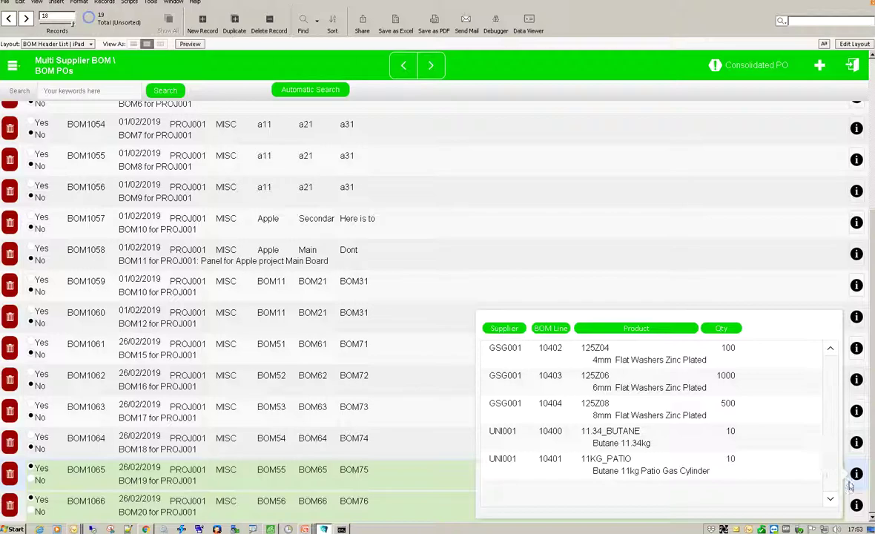
{"action": "left_click", "coordinate": [857, 505]}
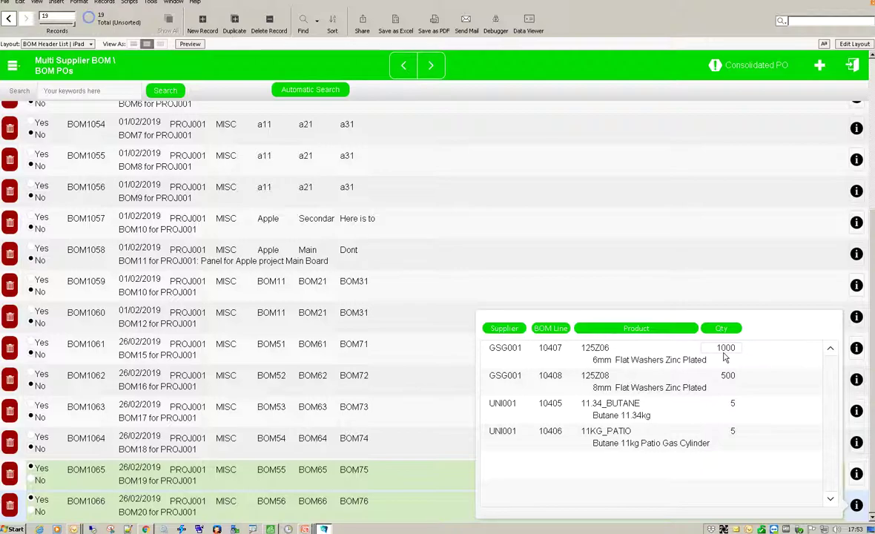
{"action": "left_click", "coordinate": [857, 474]}
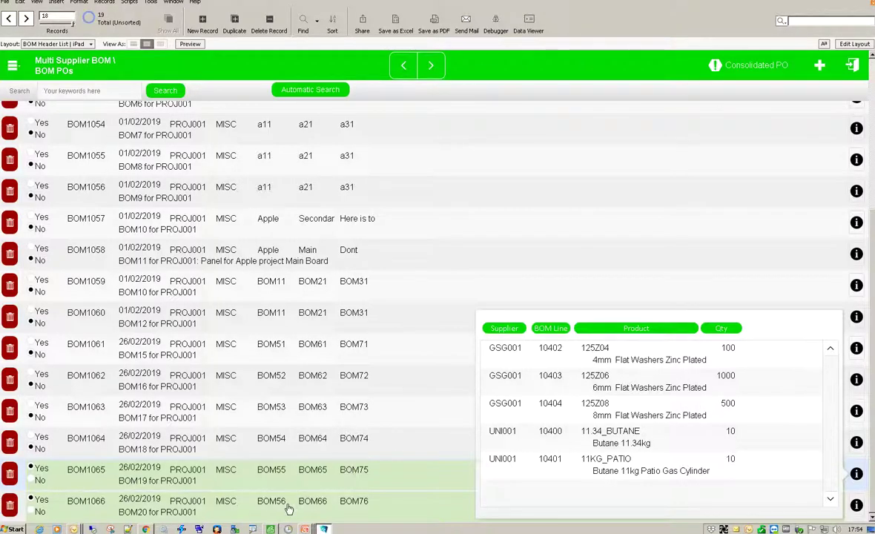
Switch to Sage and list the purchase orders by number, newest first, to check the imported consolidated orders.
{"action": "left_click", "coordinate": [272, 527]}
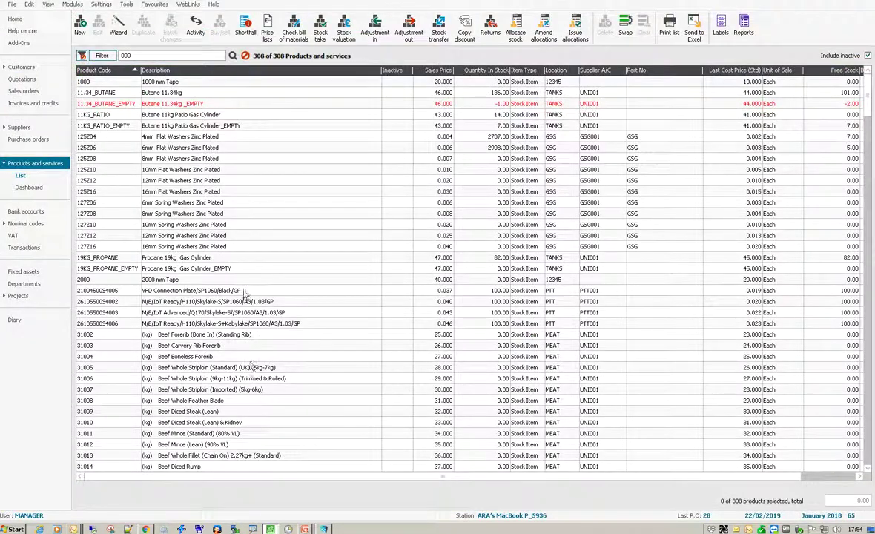
{"action": "left_click", "coordinate": [30, 140]}
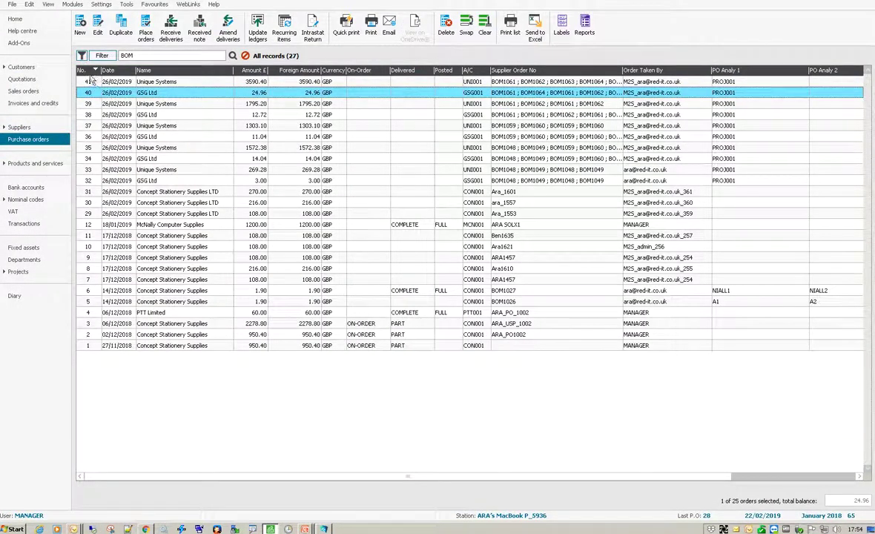
{"action": "left_click", "coordinate": [86, 72]}
{"action": "left_click", "coordinate": [87, 72]}
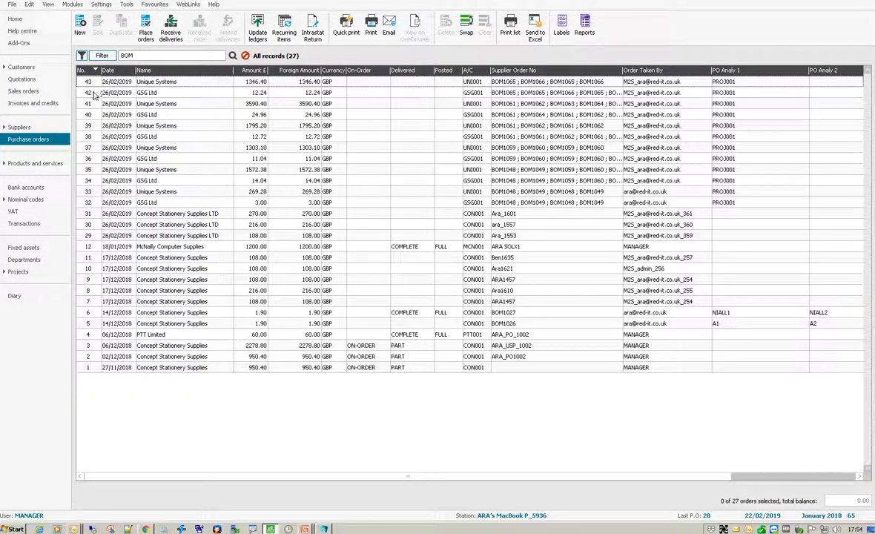
Review the product lines and quantities of purchase order 42 for GSG Ltd and purchase order 43 for Unique Systems.
{"action": "left_click", "coordinate": [358, 93]}
{"action": "double_click", "coordinate": [393, 95]}
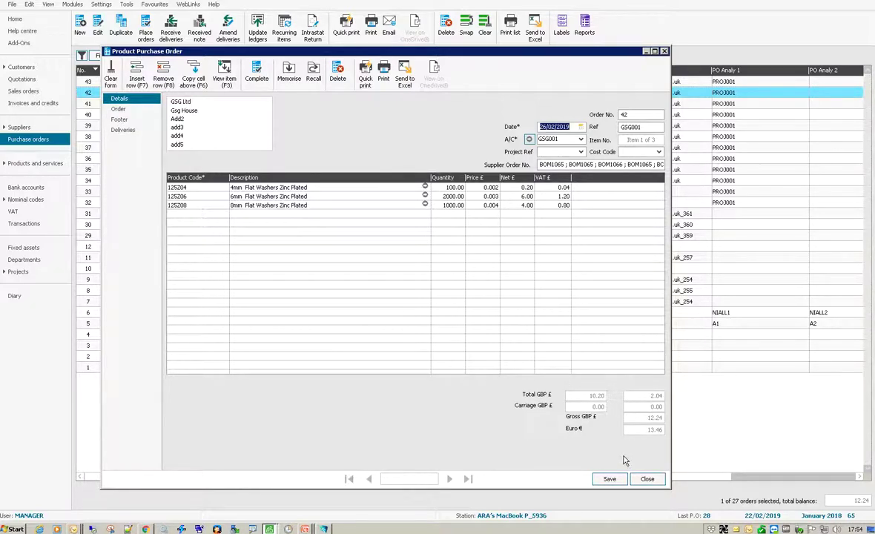
{"action": "left_click", "coordinate": [646, 479]}
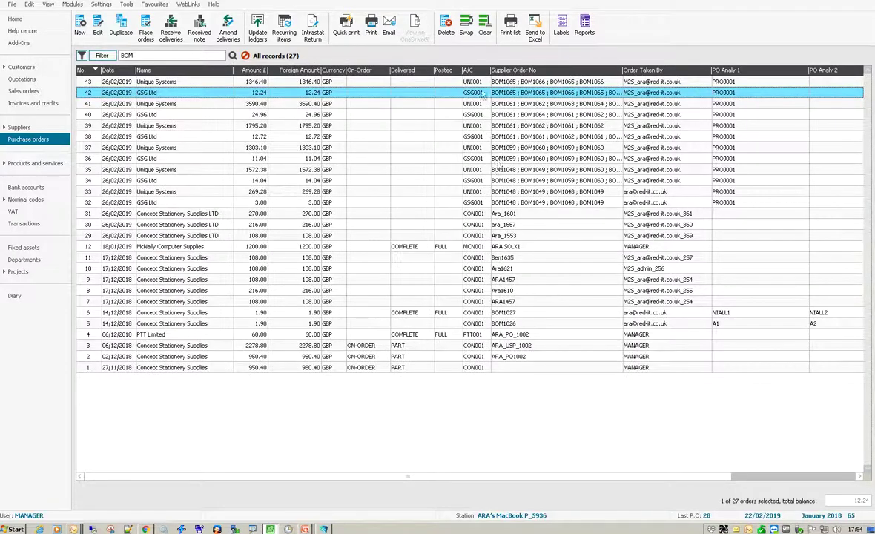
{"action": "left_click", "coordinate": [478, 83]}
{"action": "double_click", "coordinate": [478, 83]}
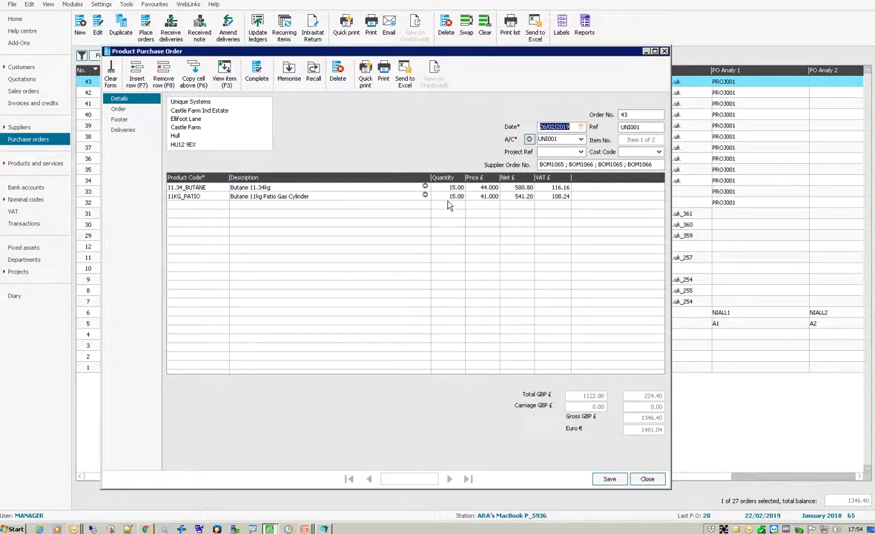
{"action": "left_click", "coordinate": [648, 477]}
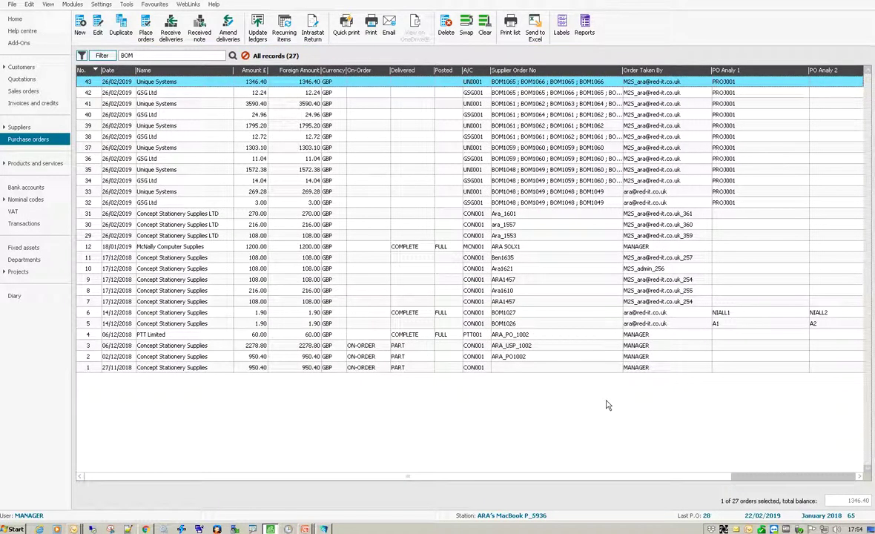
Switch to the PowerPoint slideshow and advance from the Demo slide to the Mobile2Sage Architecture slide.
{"action": "mouse_move", "coordinate": [305, 528]}
{"action": "left_click", "coordinate": [310, 512]}
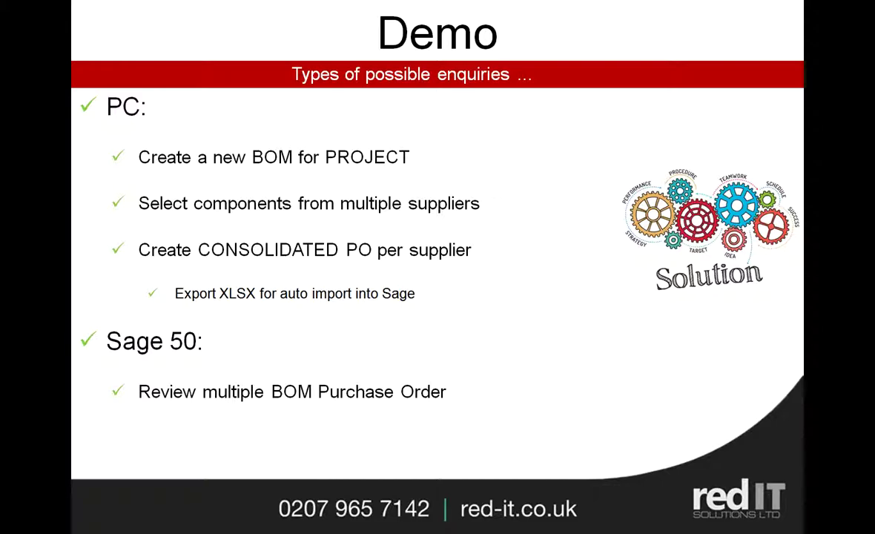
{"action": "key", "text": "Right"}
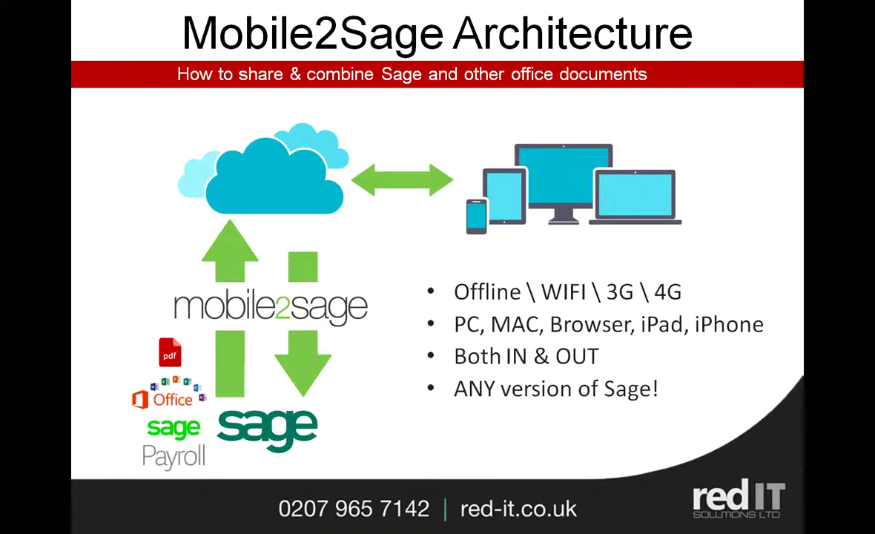